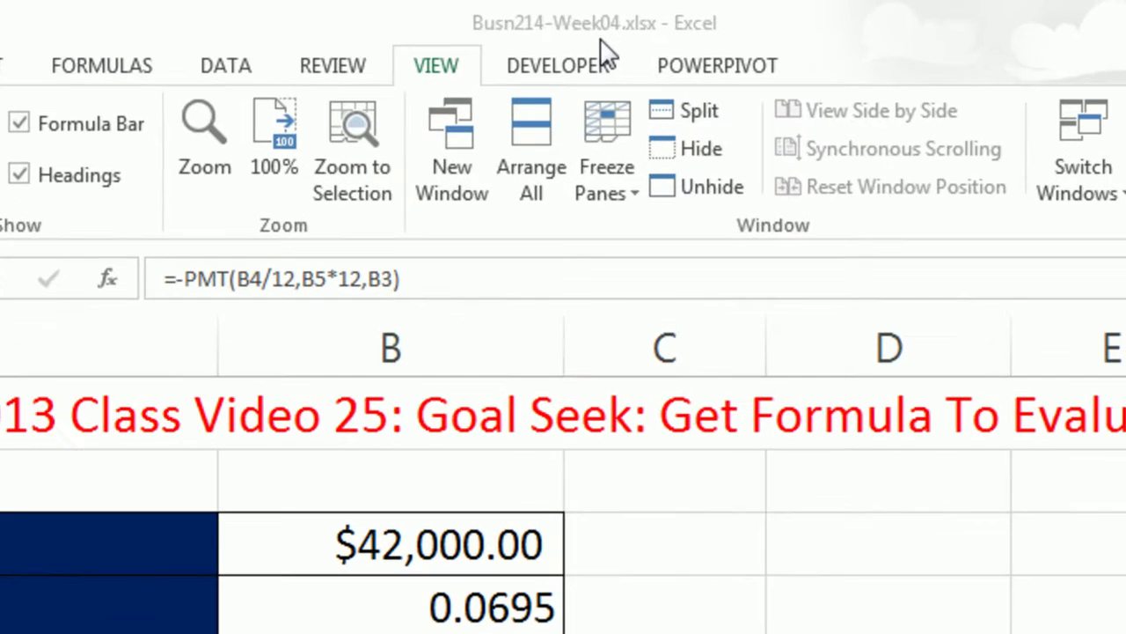
- Inspect the Monthly Payment formula in B6 without changing it
left_click(564, 17)
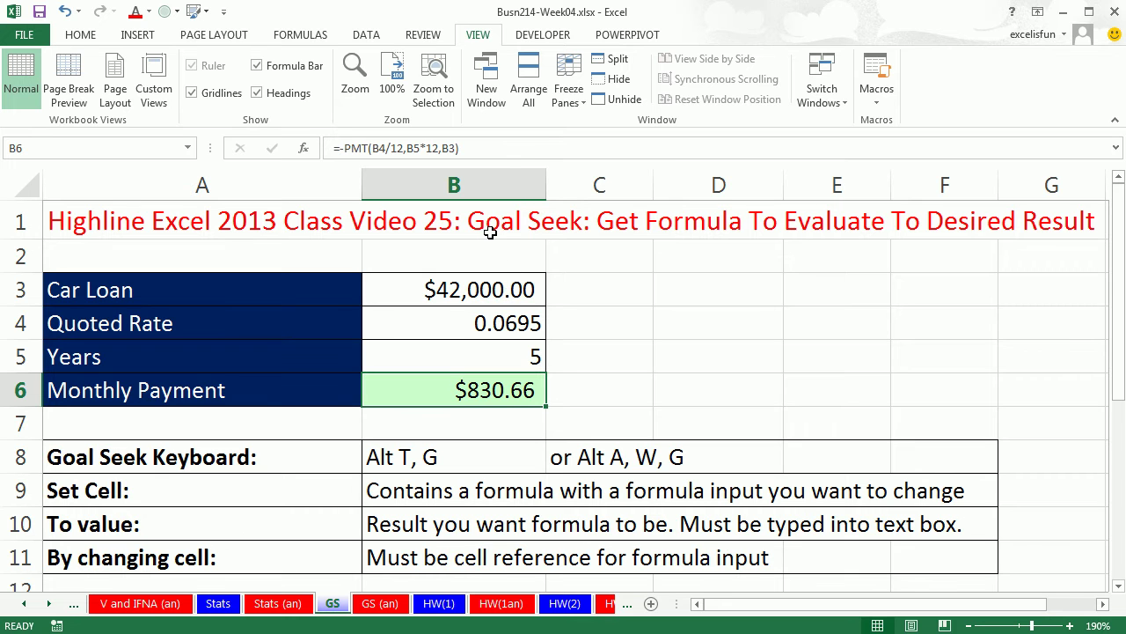
double_click(497, 390)
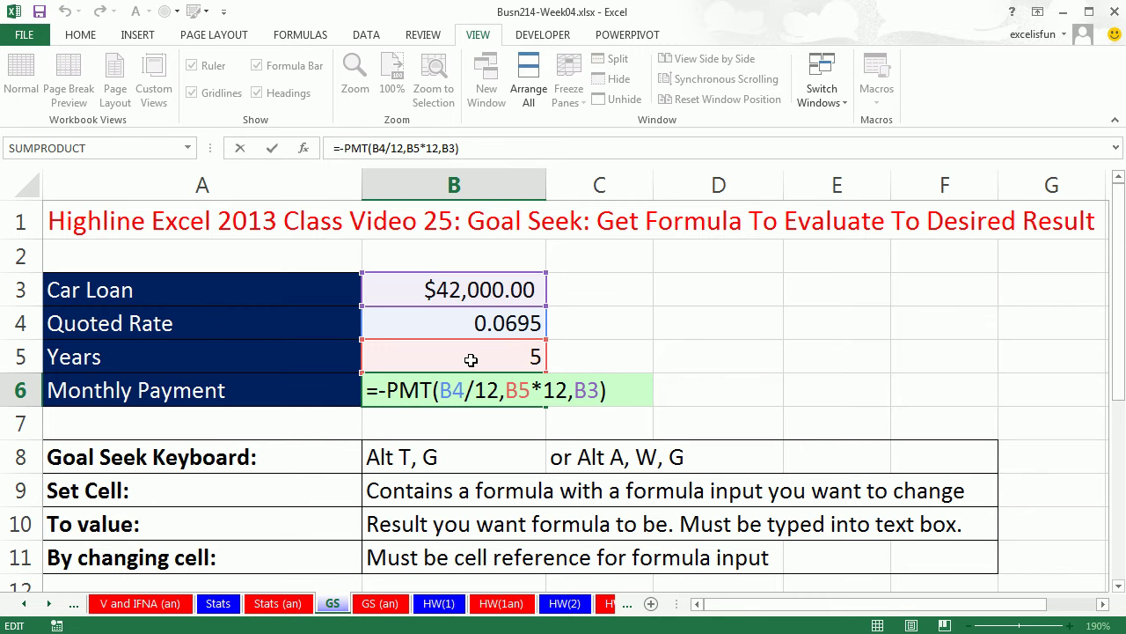
key("Escape")
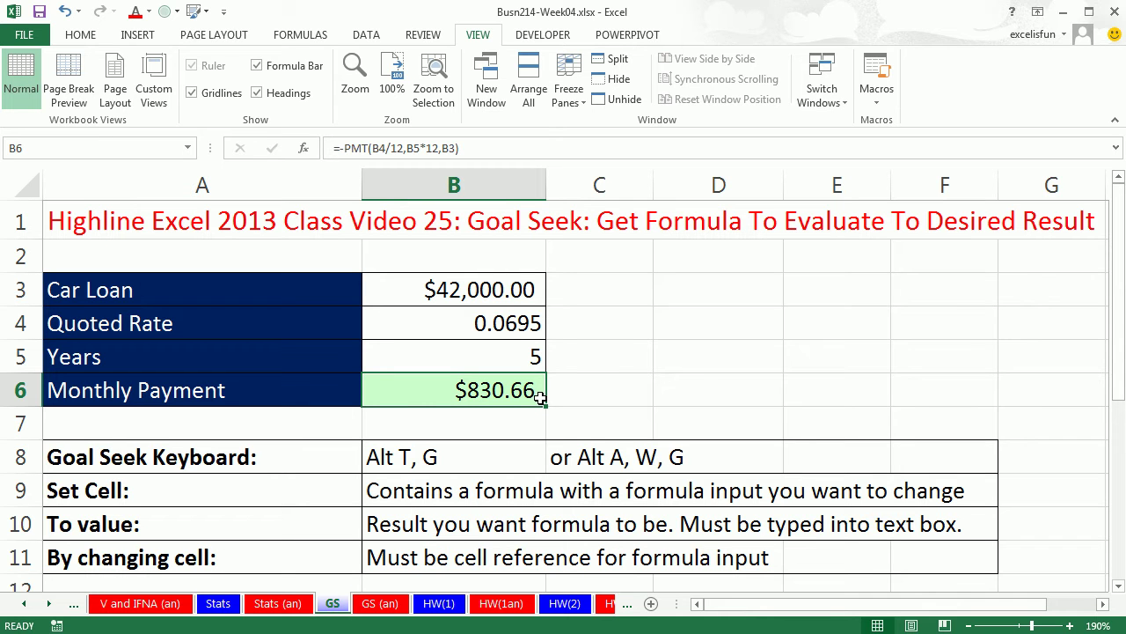
- Try Car Loan amounts of $20,000 and $30,000 in B3, then restore $42,000
left_click(499, 293)
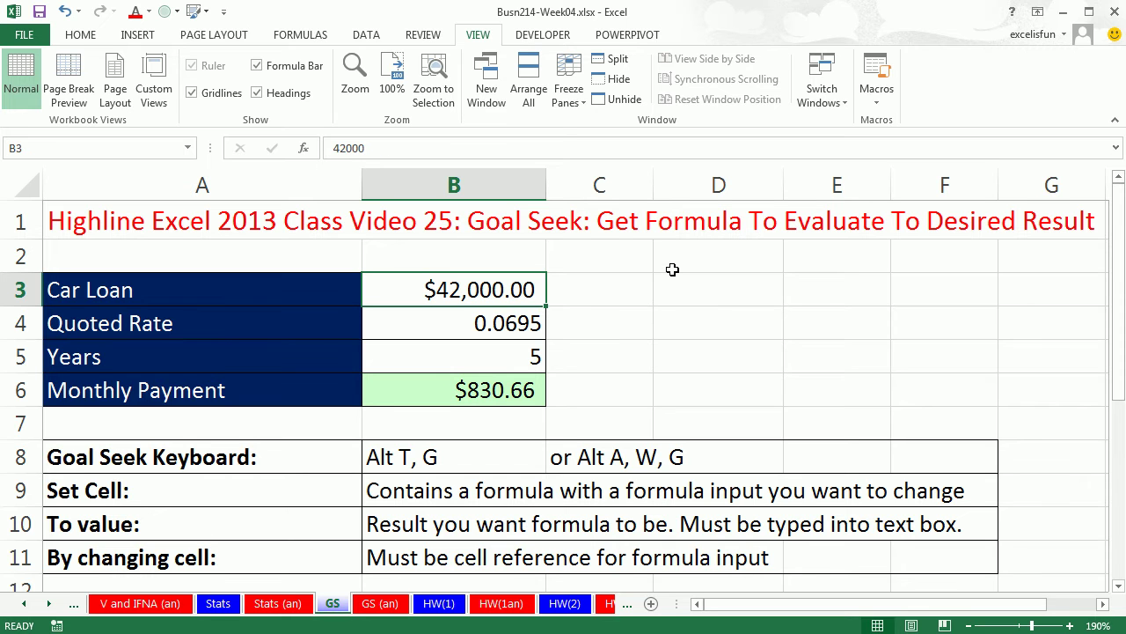
type("20000")
key("ctrl+Return")
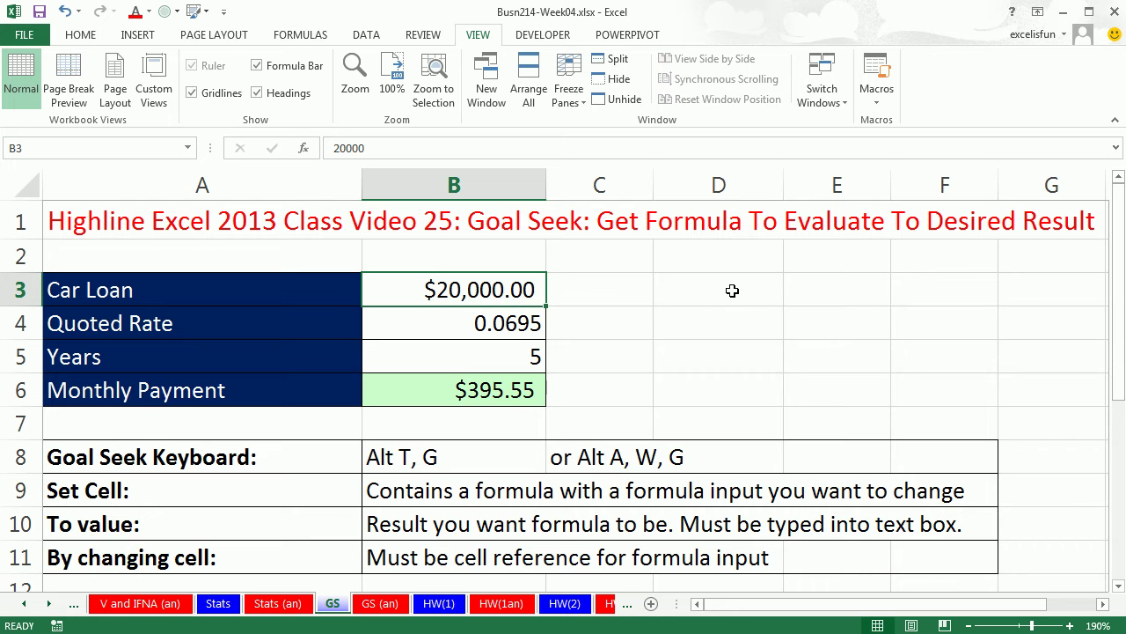
type("30000")
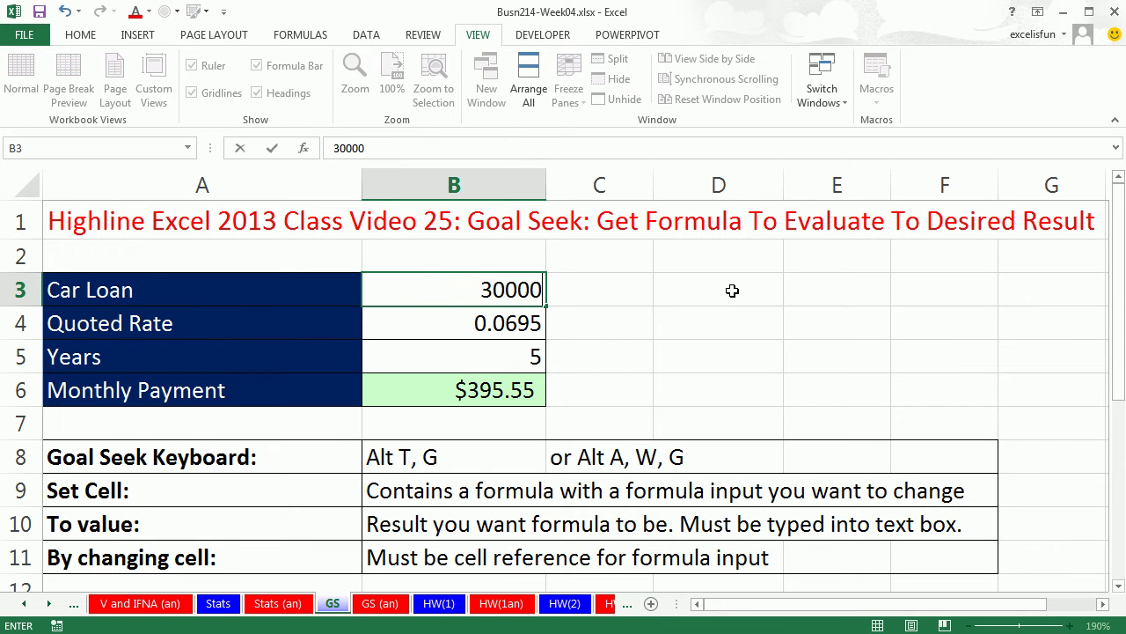
key("ctrl+Return")
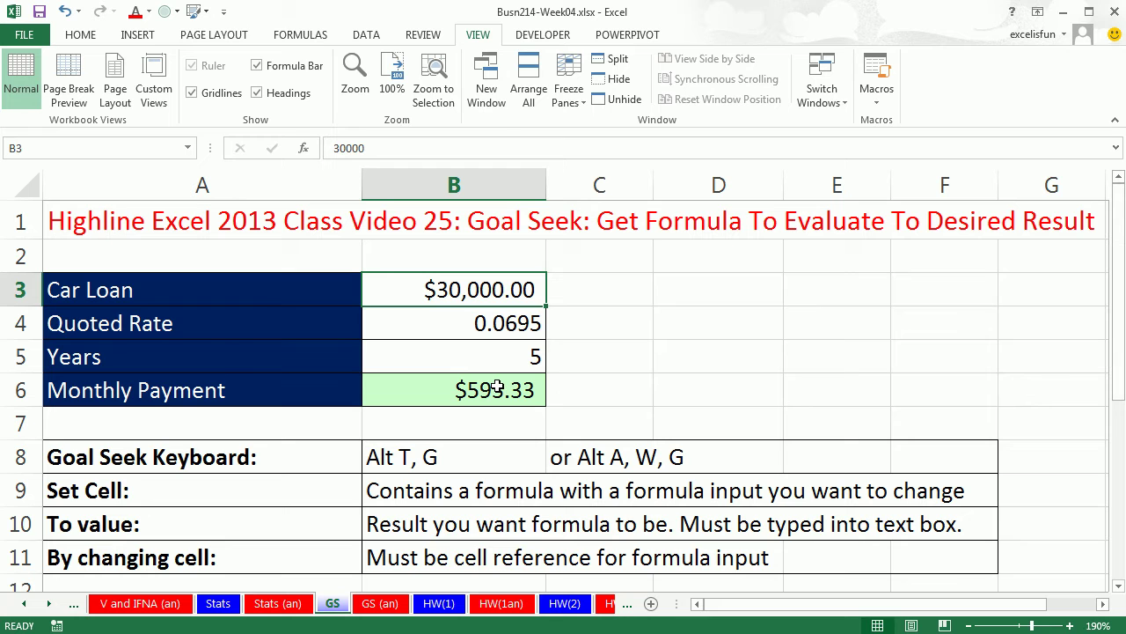
type("20000")
key("ctrl+Return")
type("42000")
key("ctrl+Return")
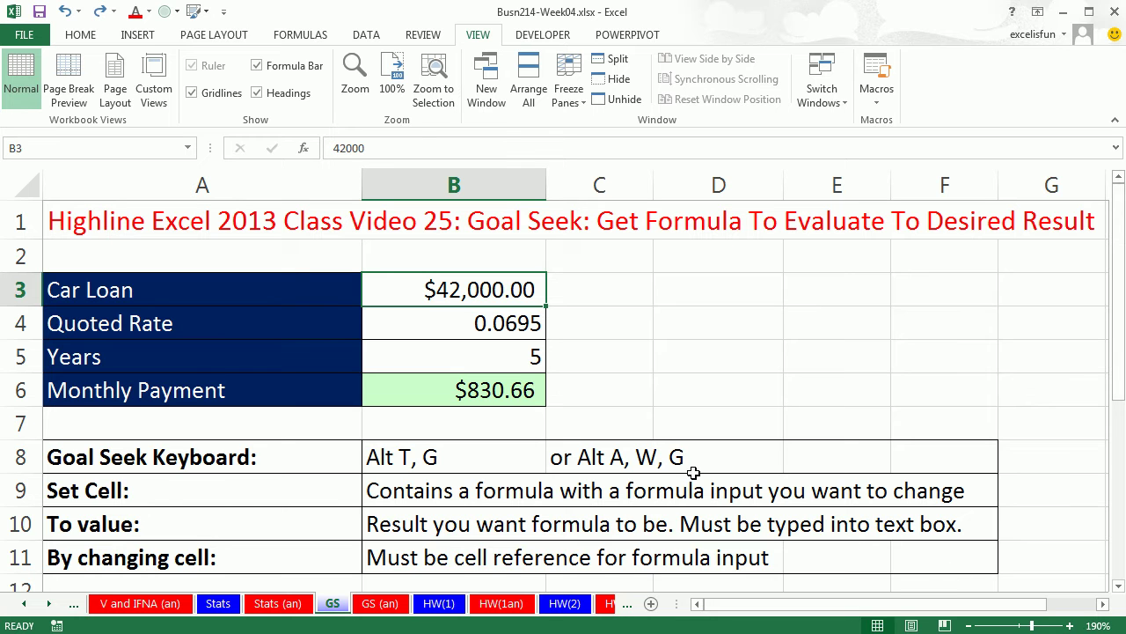
- With Monthly Payment B6 selected, look over the Data tab's What-If Analysis options
left_click(511, 380)
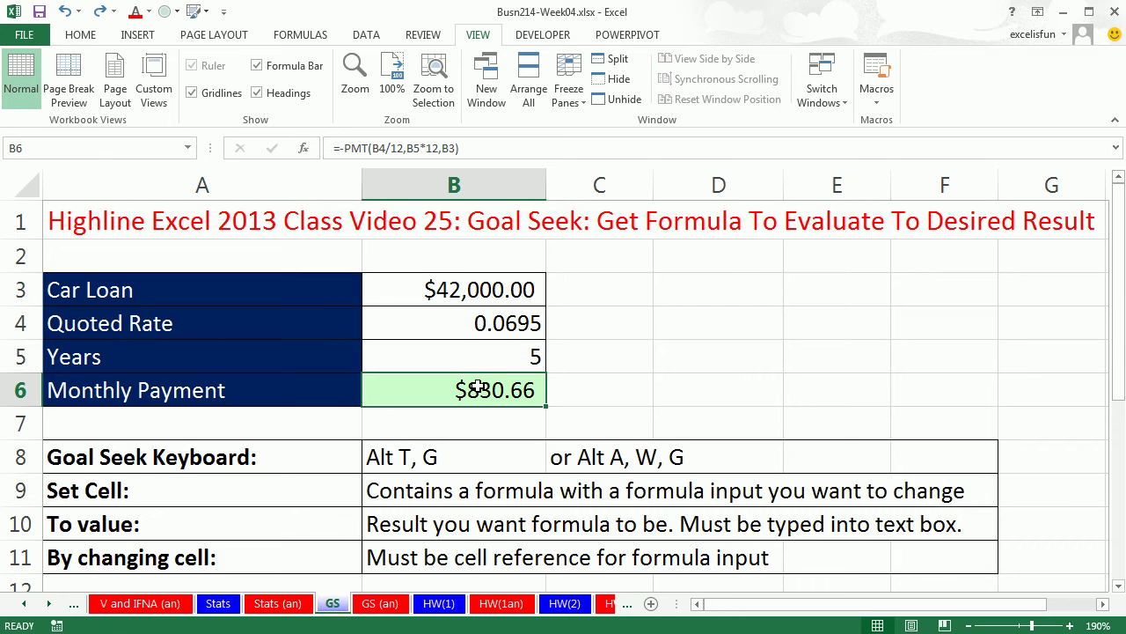
left_click(368, 35)
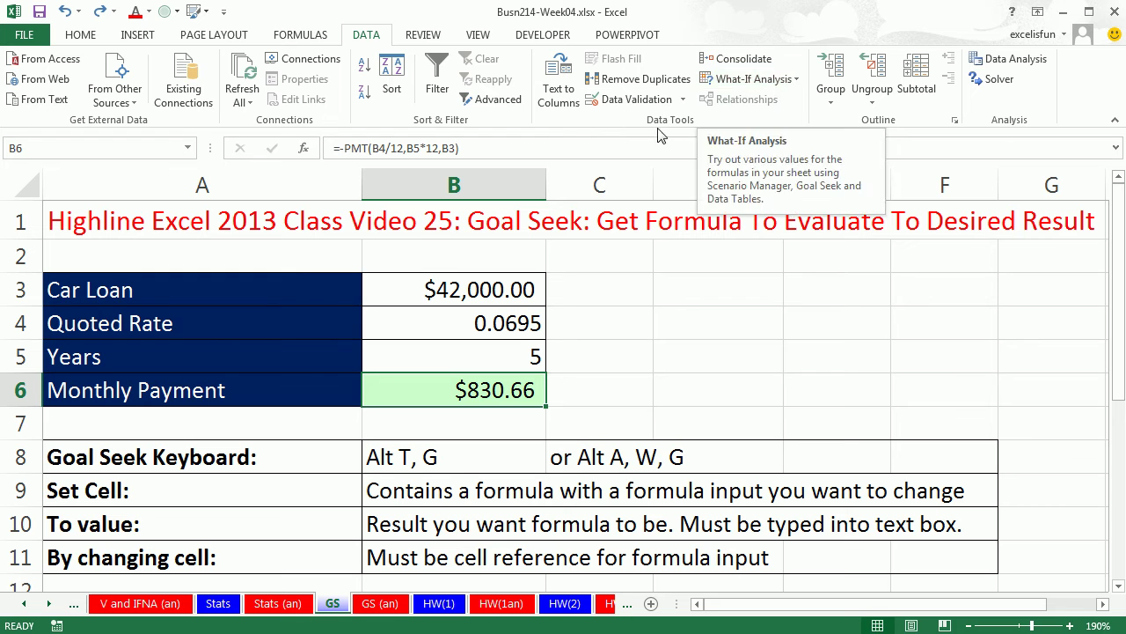
left_click(757, 79)
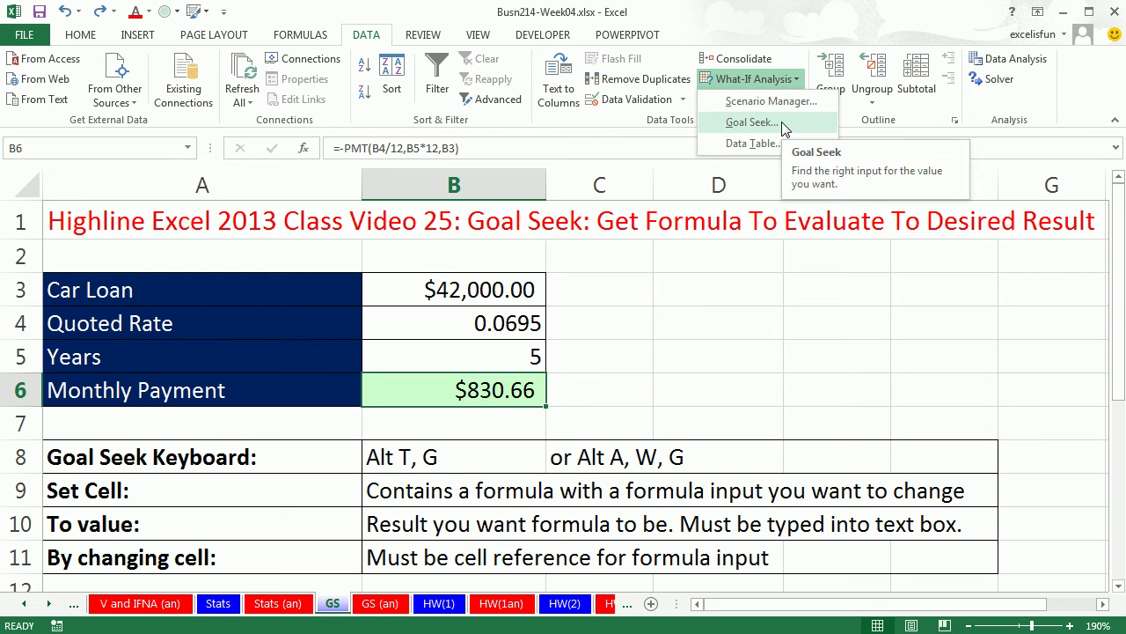
key("Escape")
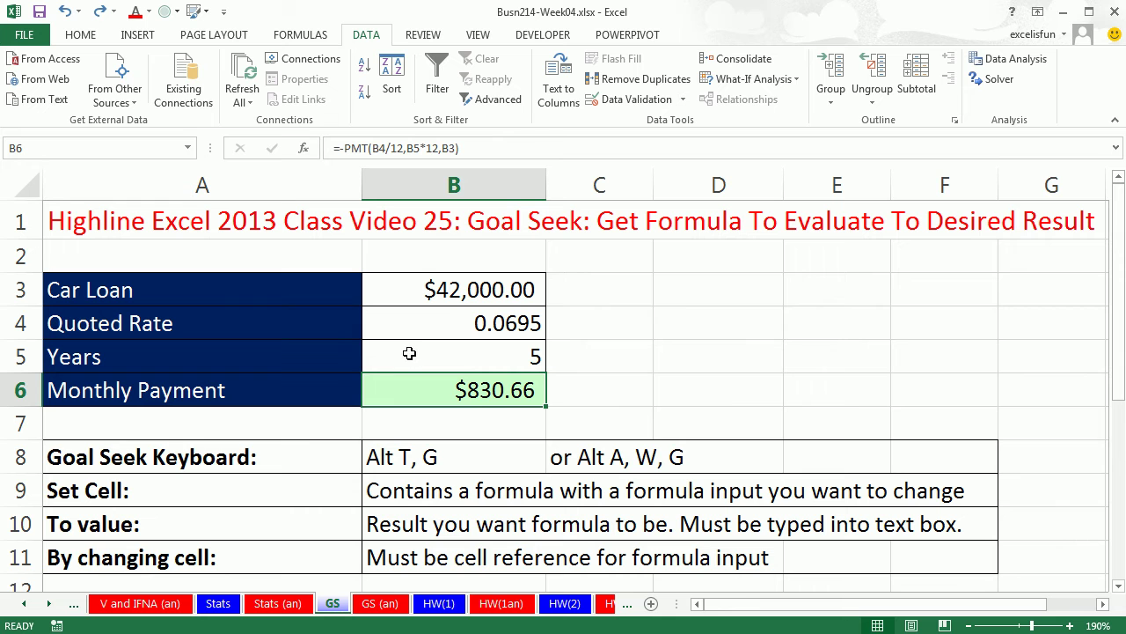
key("alt")
- Goal Seek B6 to 500 by changing Car Loan B3, accepting the $25,281.10 result
key("t")
key("g")
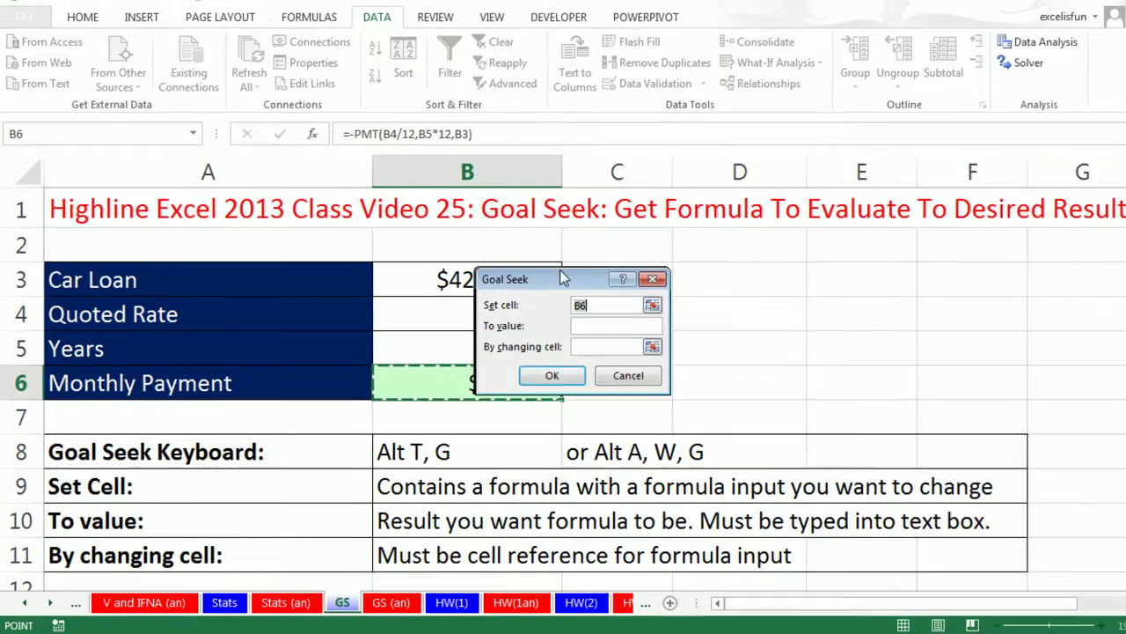
left_click_drag(545, 286, 646, 300)
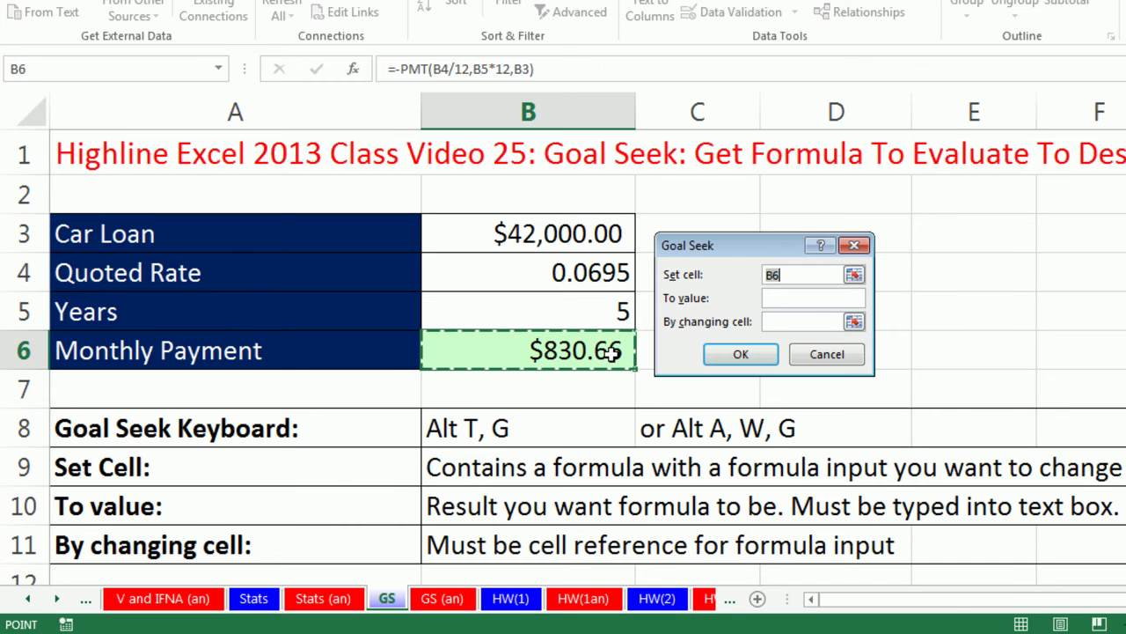
left_click(787, 301)
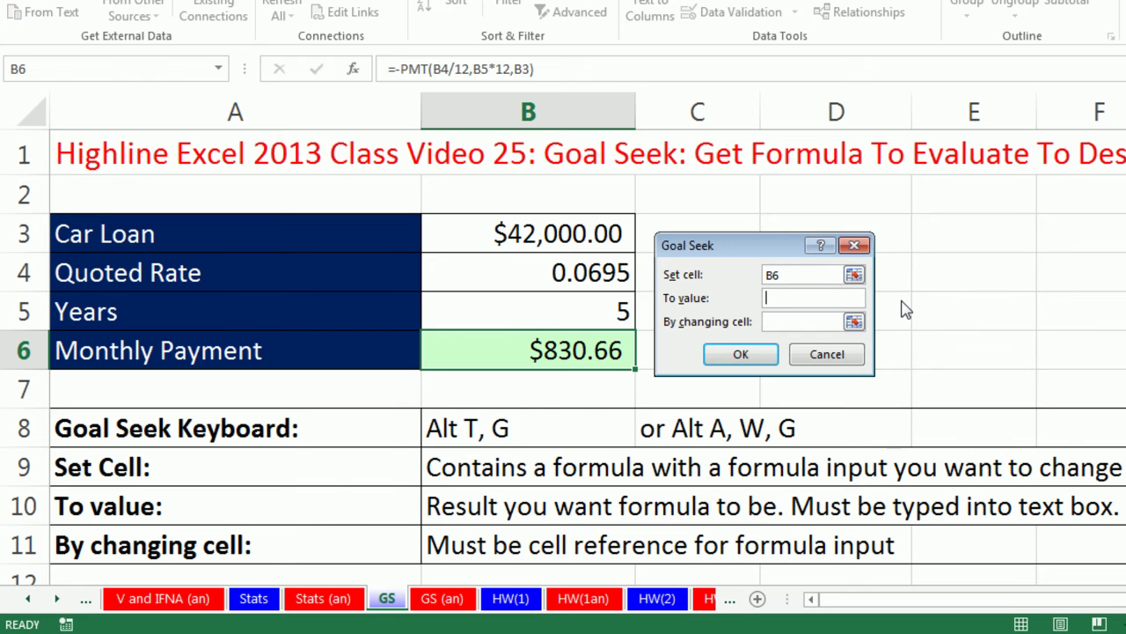
type("500")
left_click(780, 320)
left_click(603, 230)
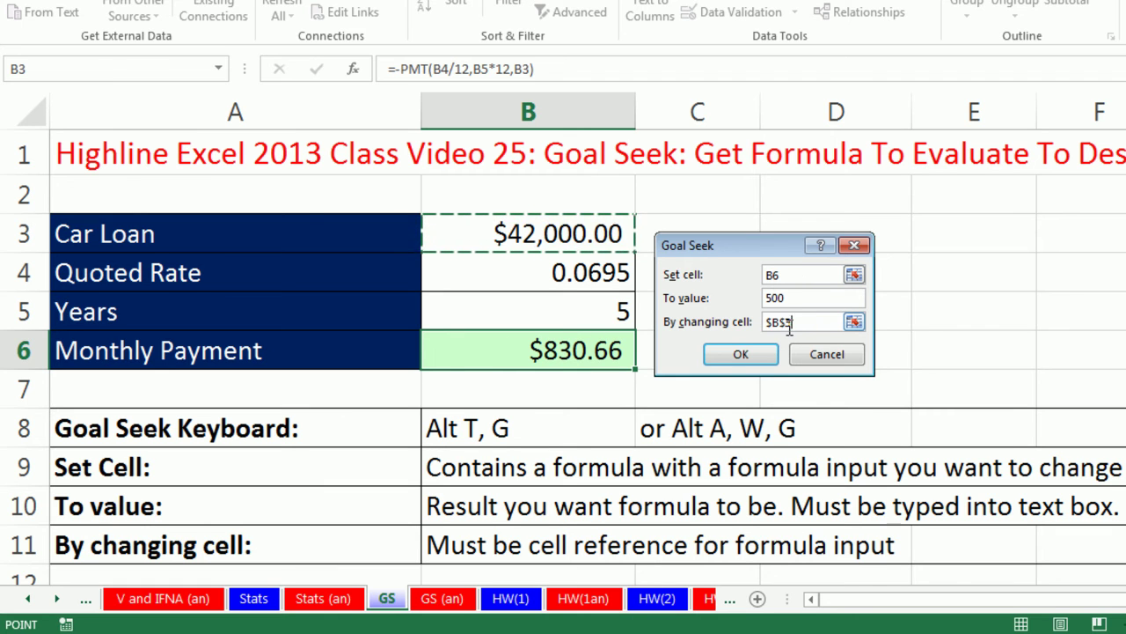
left_click(742, 359)
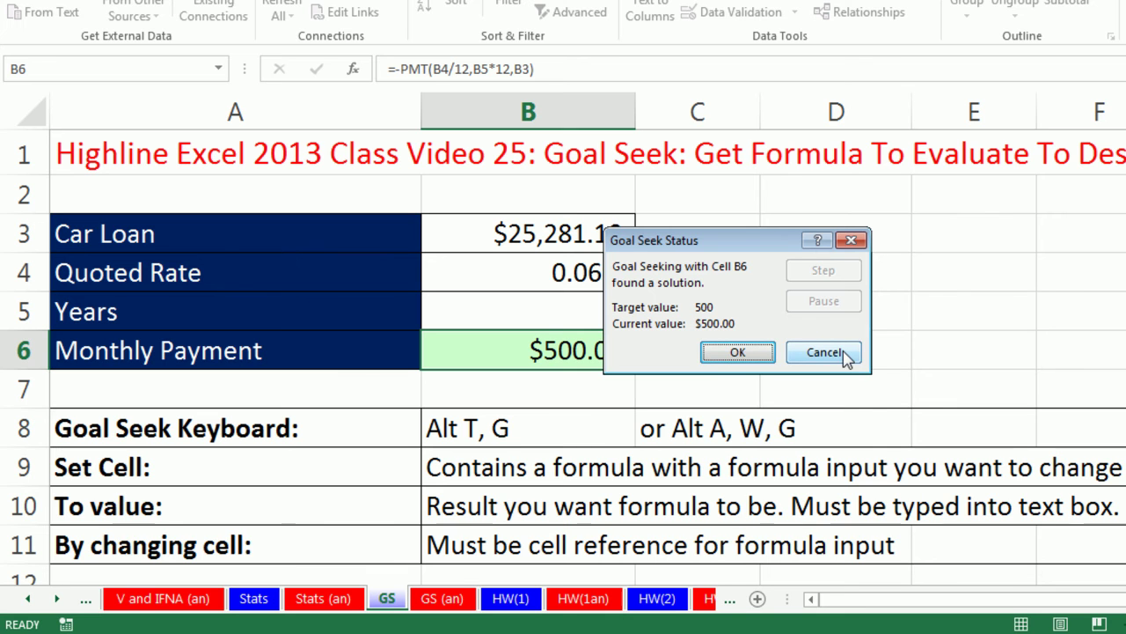
left_click(736, 354)
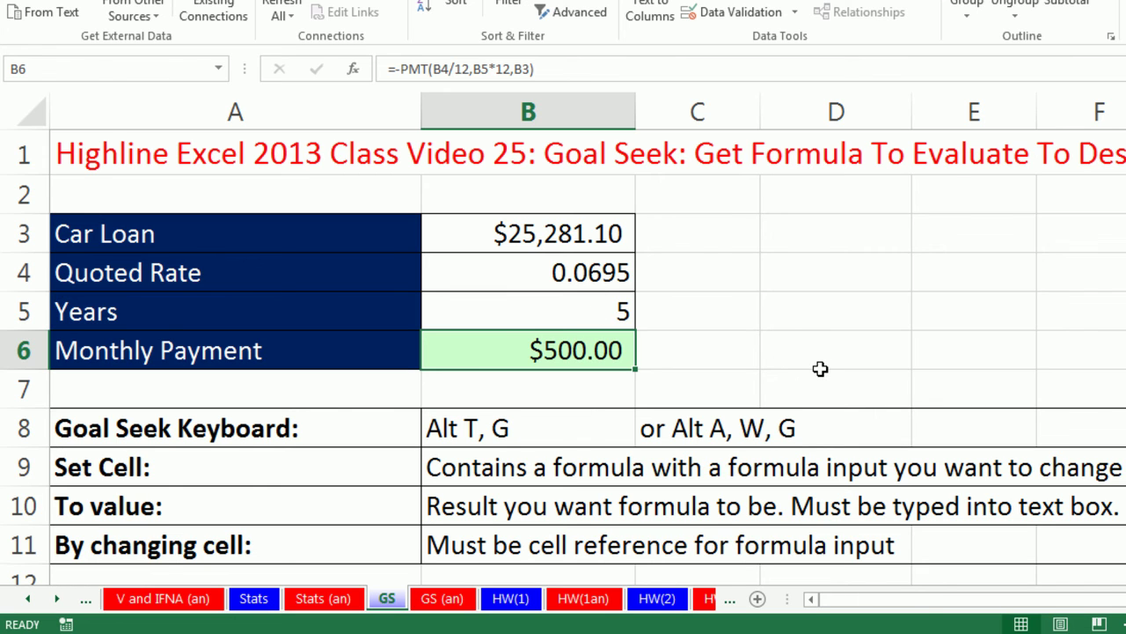
- Undo Goal Seek to restore the $42,000 loan, then scroll down to the commission table
key("ctrl+z")
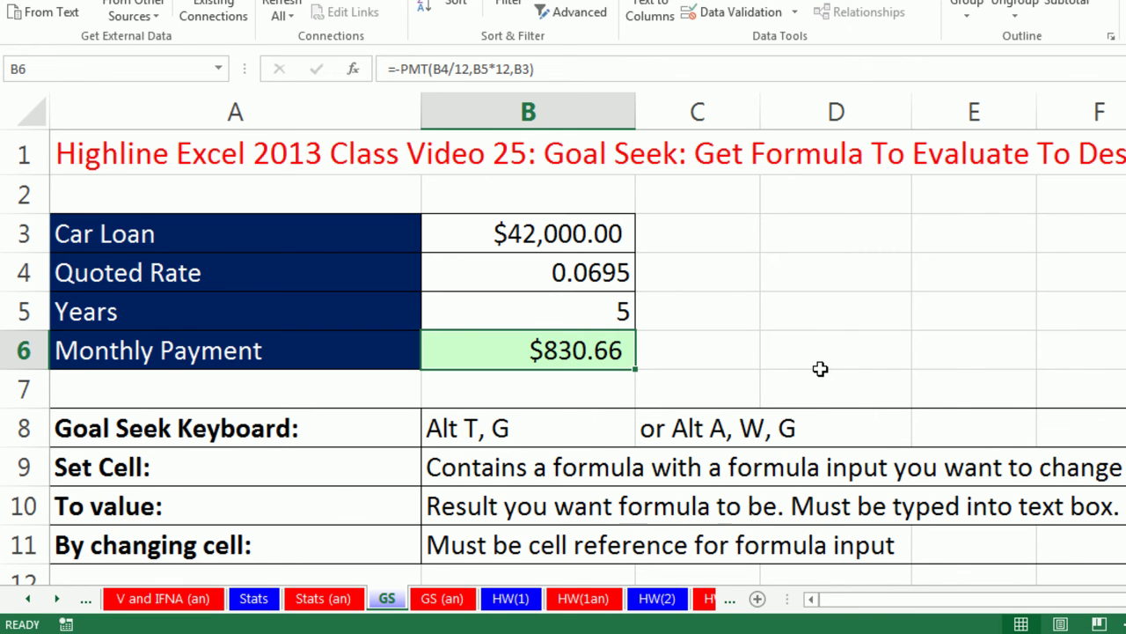
scroll(821, 368, "down", 3)
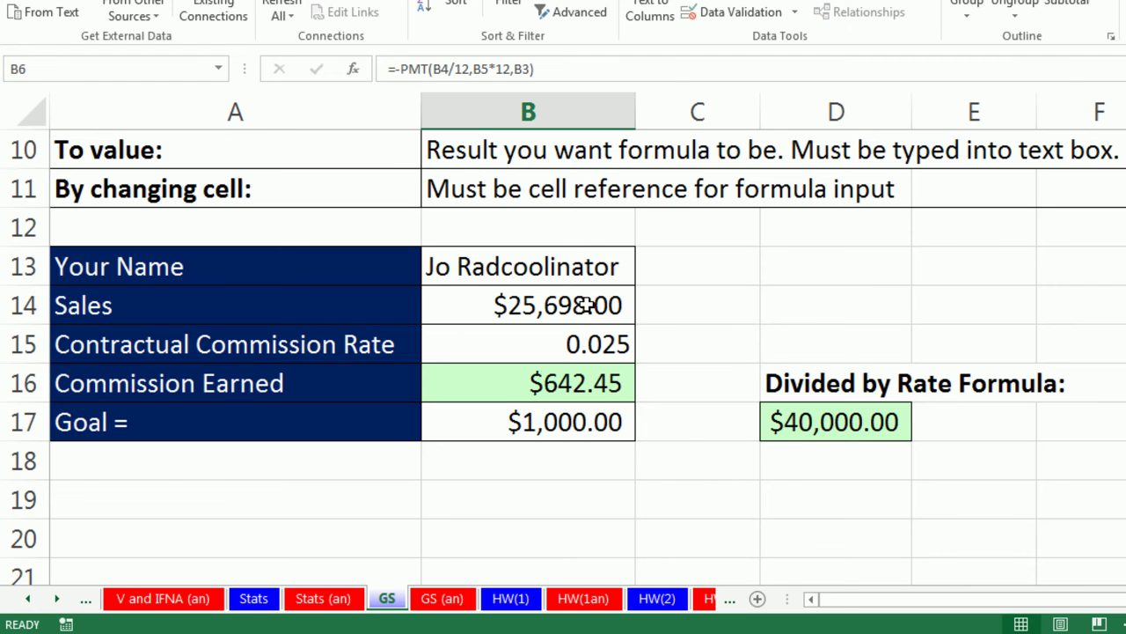
- Check B16's formula =B15*B14, then open Goal Seek with B16 as the set cell
left_click(599, 379)
left_click(579, 344)
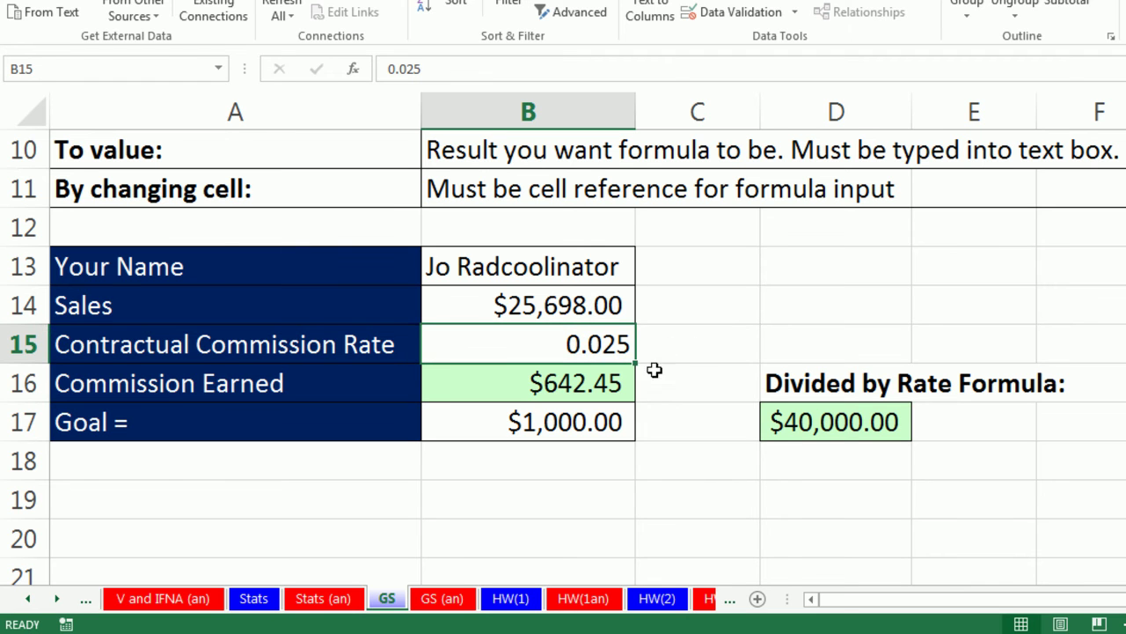
double_click(591, 380)
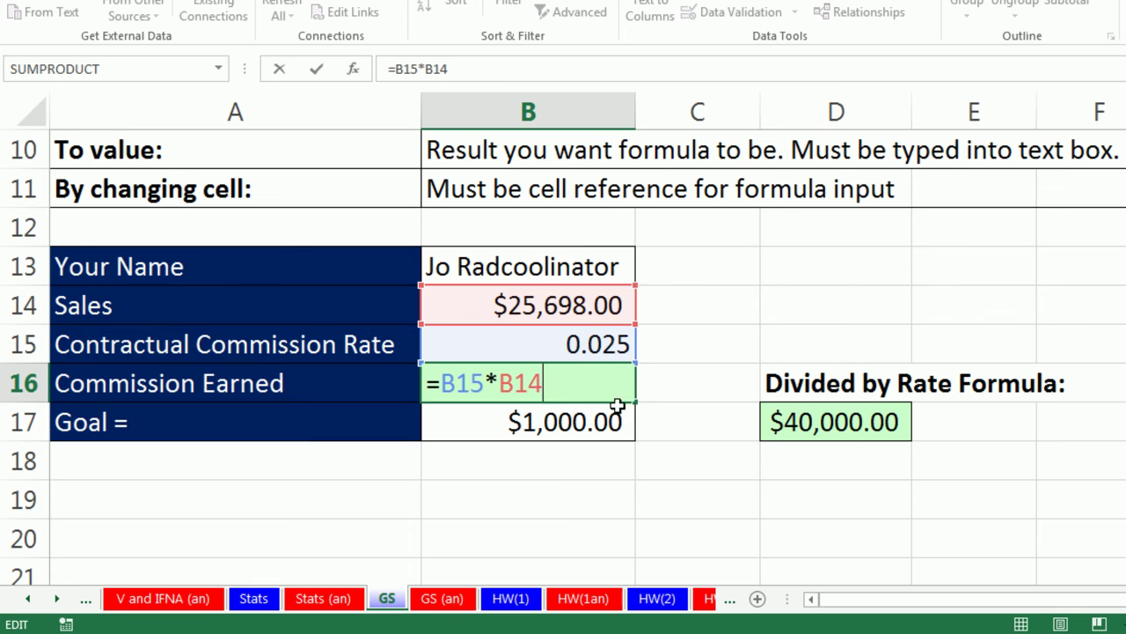
key("Escape")
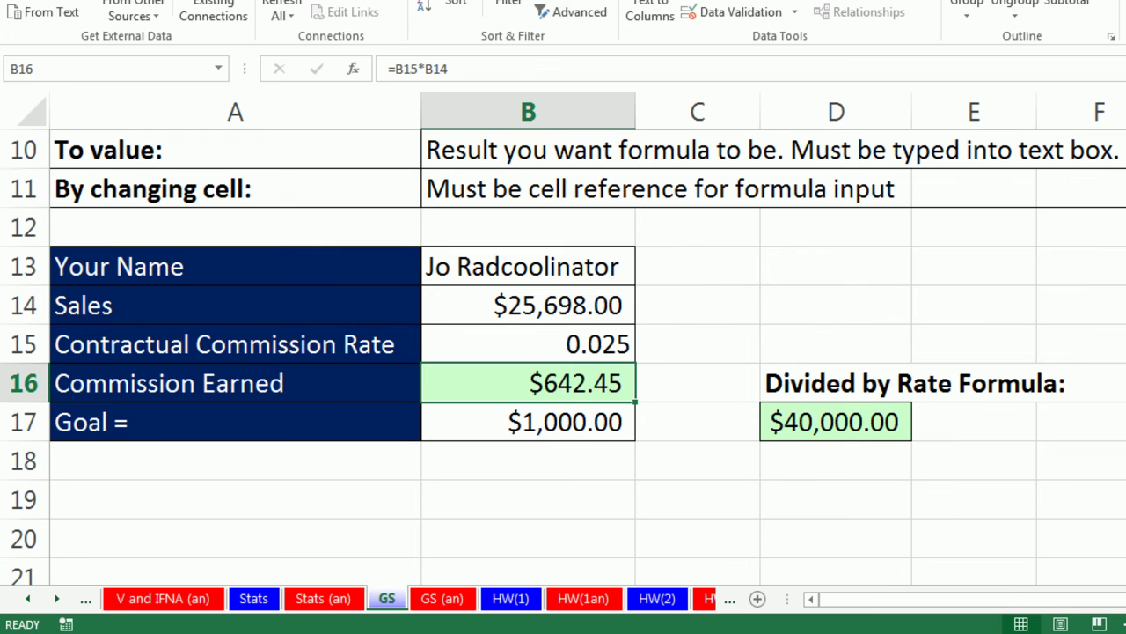
key("alt+a")
key("w")
key("g")
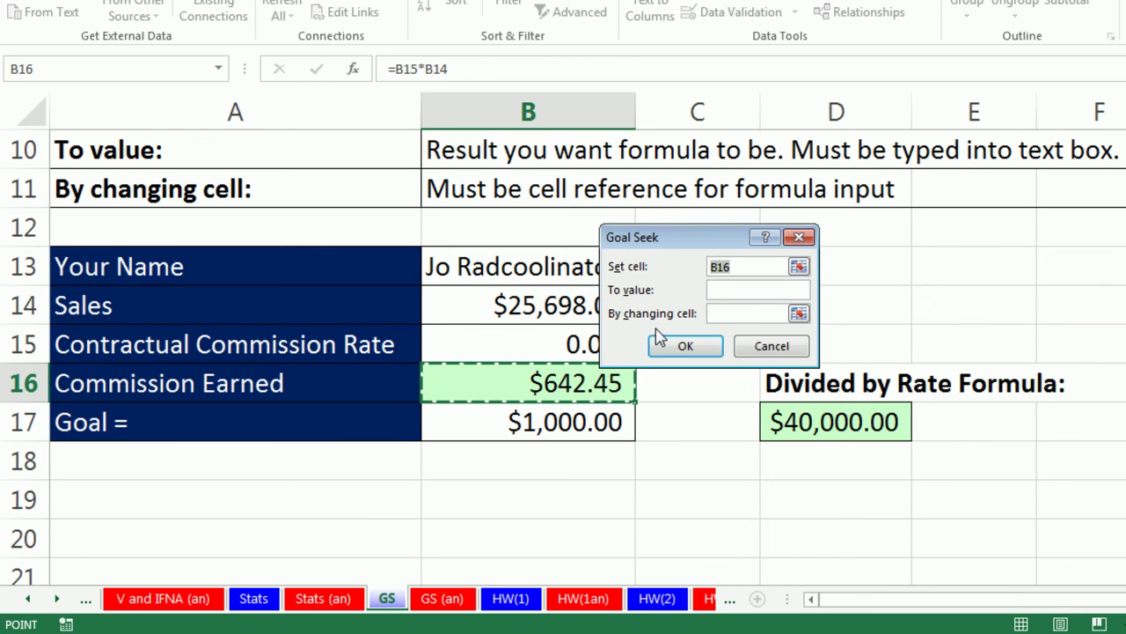
- Goal Seek a $1,000 commission by changing Sales B14, accepting the $40,000 result
left_click(736, 291)
type("1000")
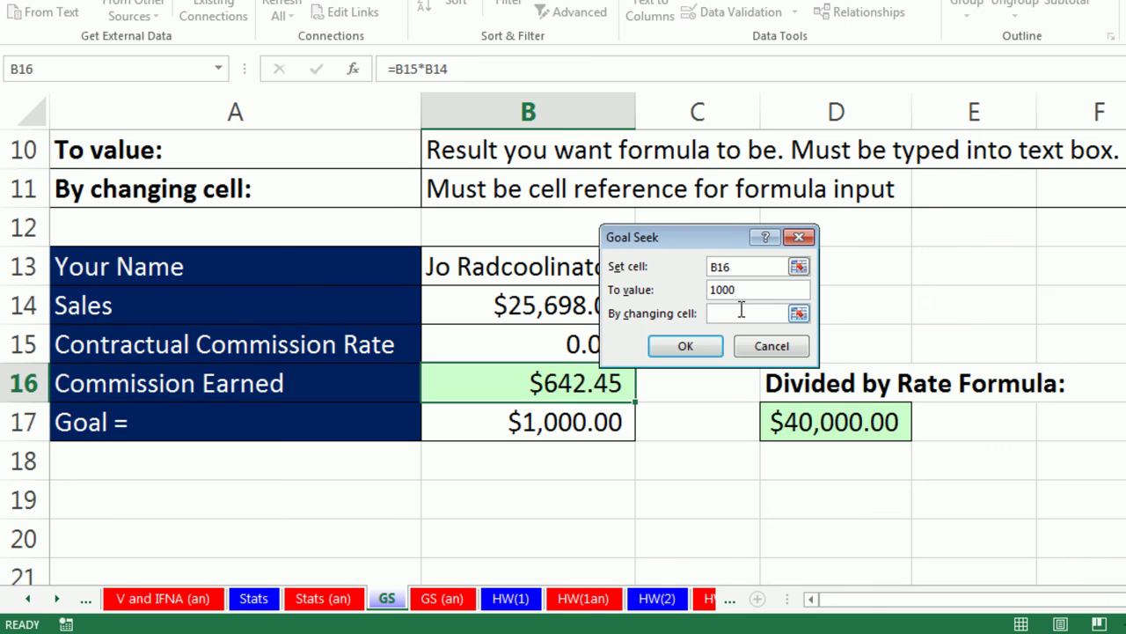
left_click(741, 309)
left_click(496, 305)
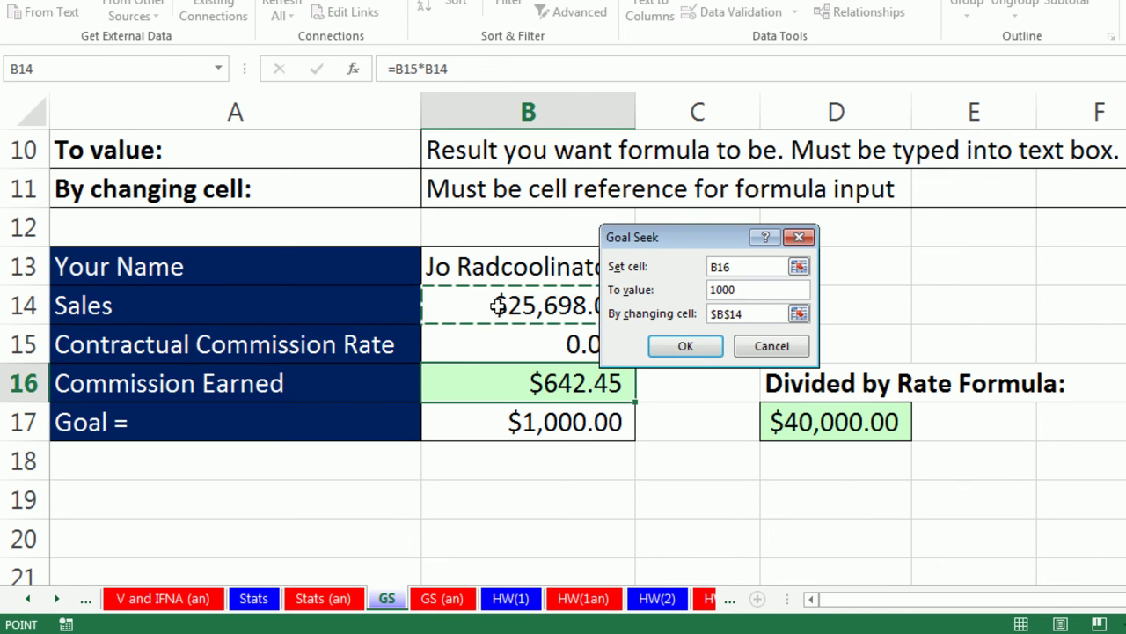
left_click(686, 348)
left_click(684, 346)
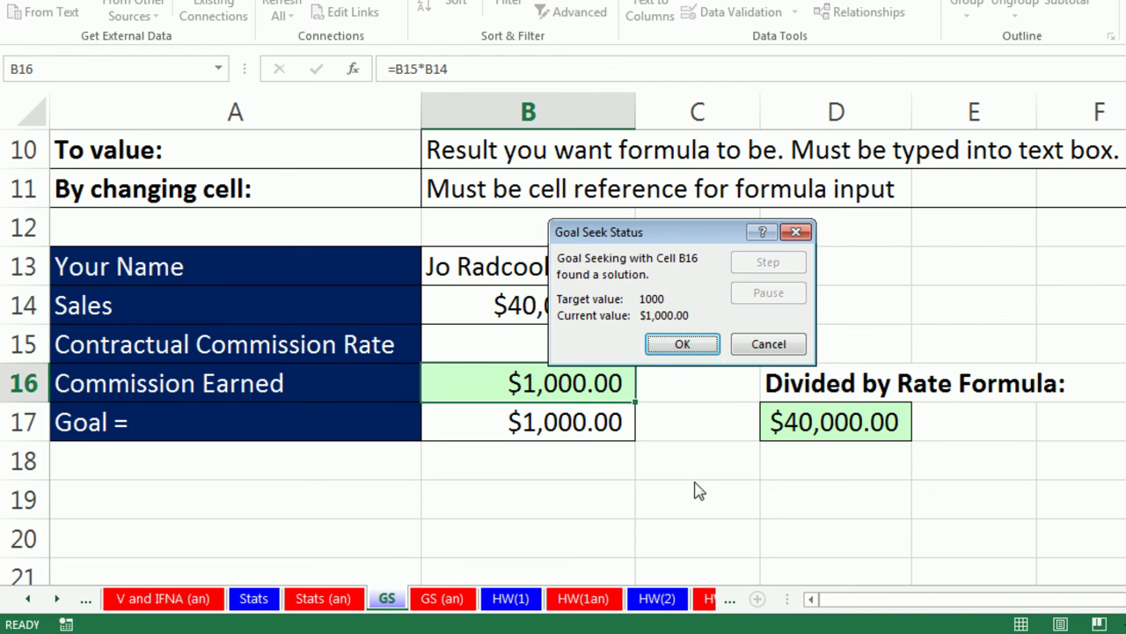
left_click_drag(682, 230, 817, 208)
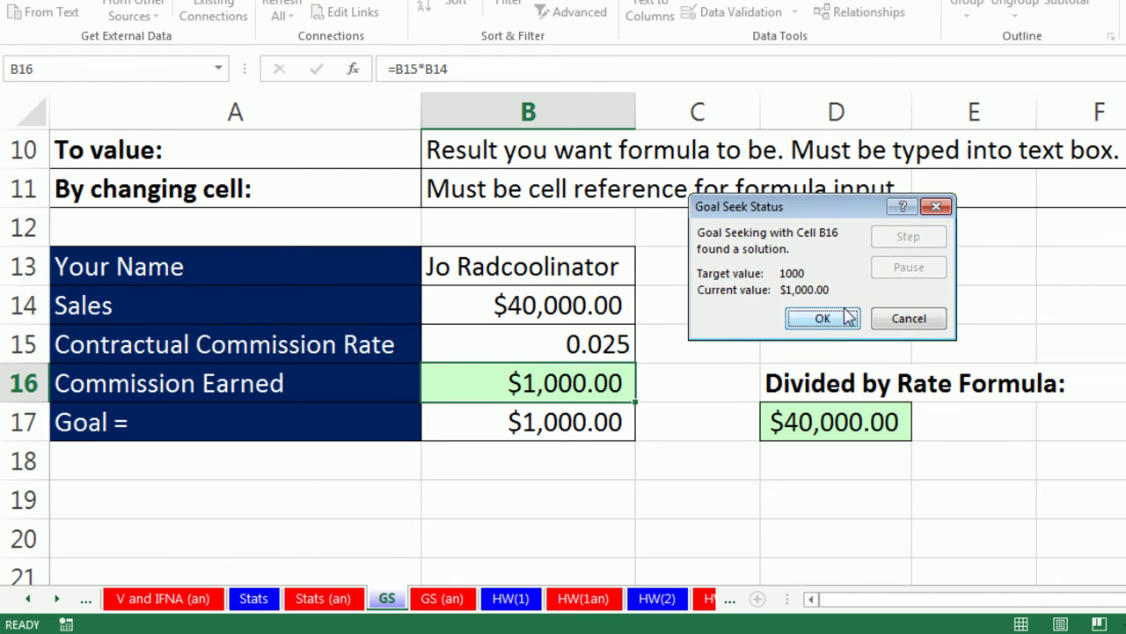
left_click(827, 319)
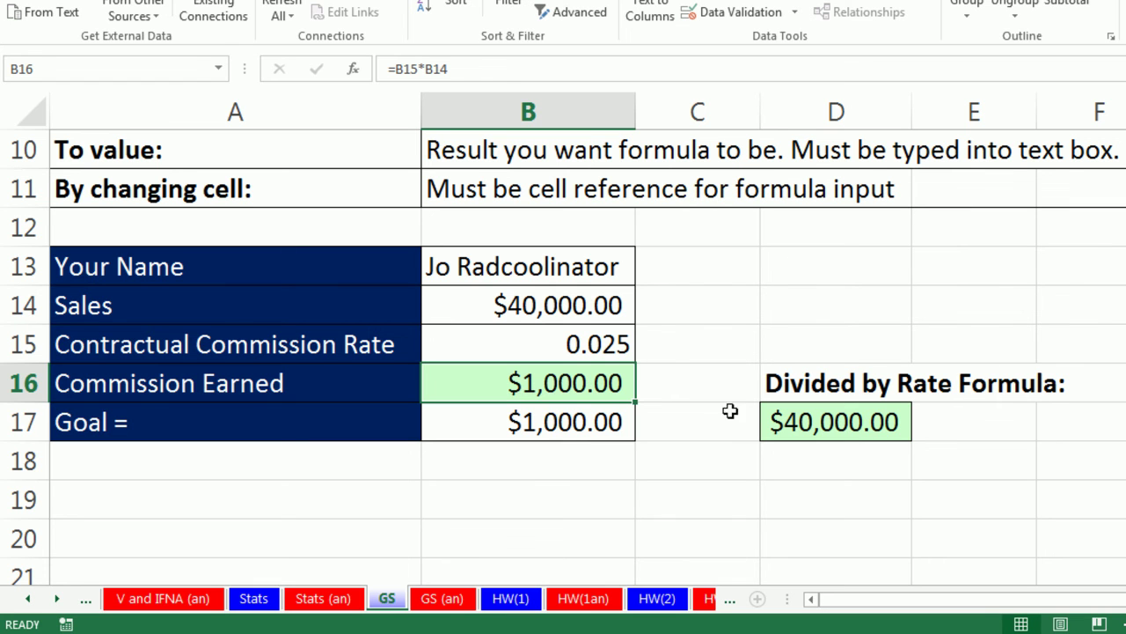
double_click(808, 423)
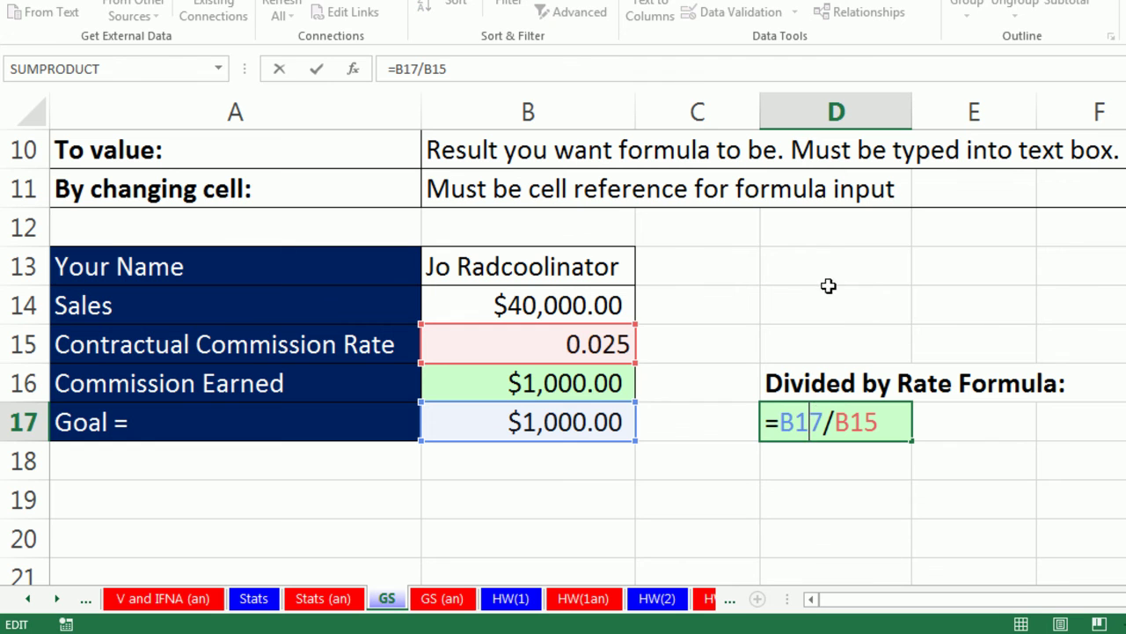
key("Escape")
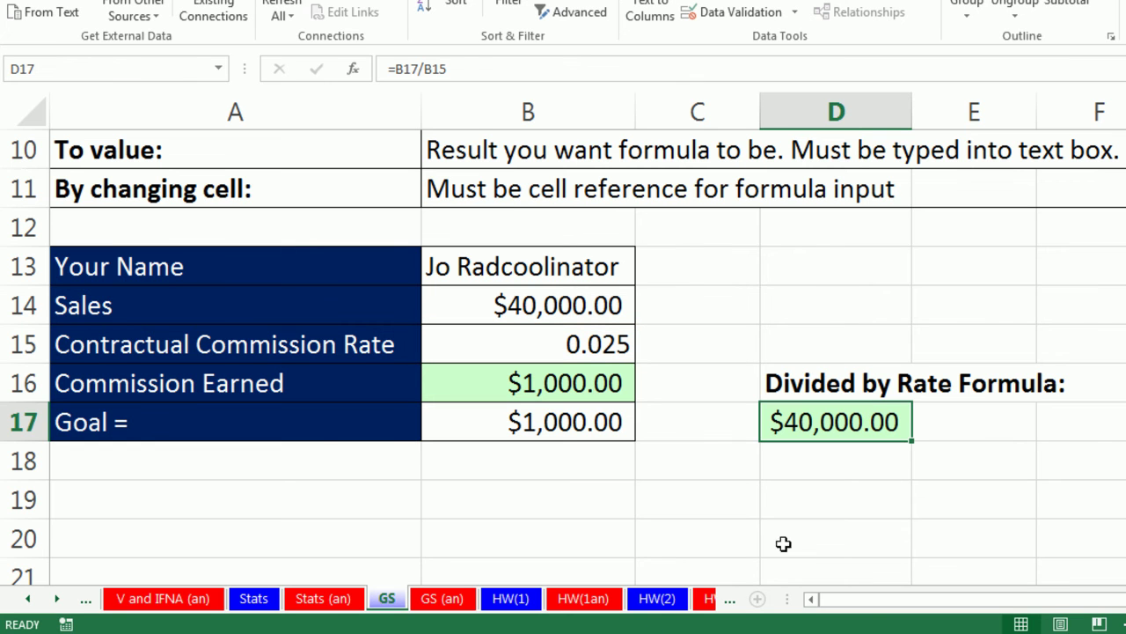